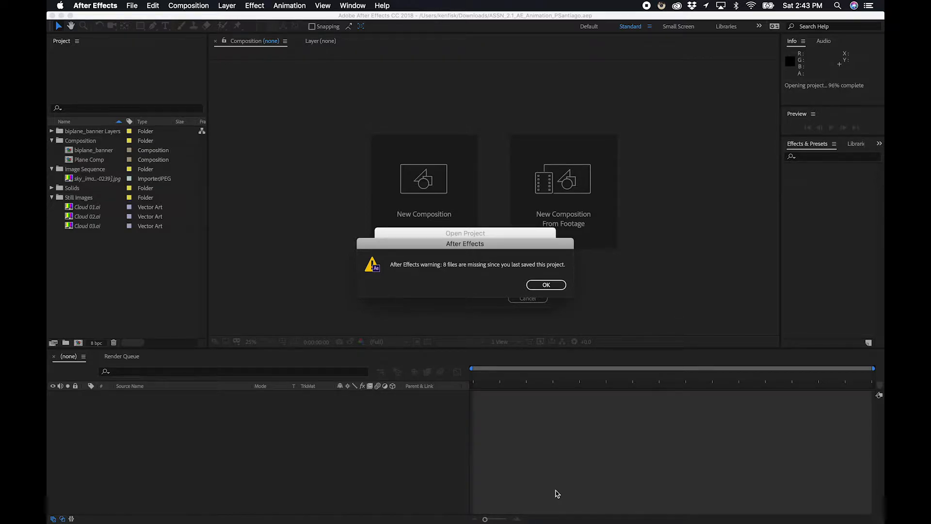
Relink the missing sky image sequence by replacing its footage with sky_image_sequence_0000.jpg as a JPEG sequence.
click(549, 286)
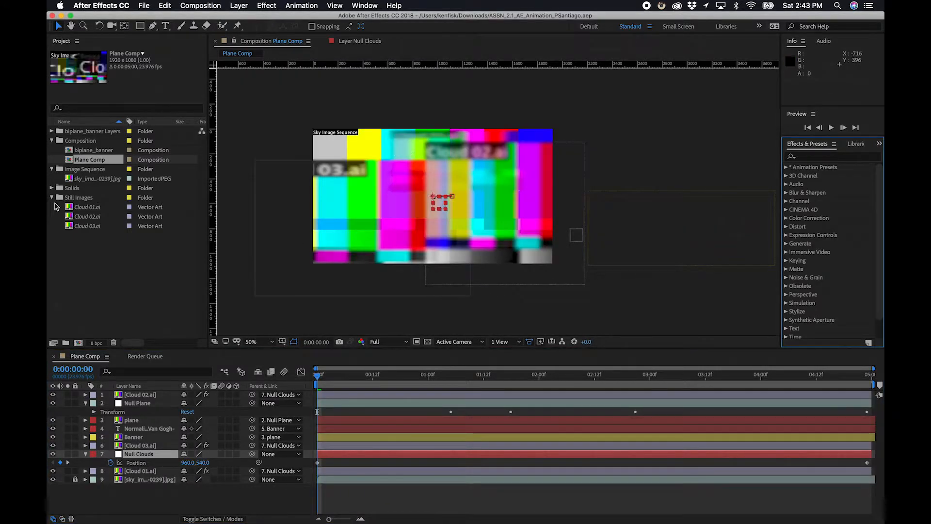
click(101, 181)
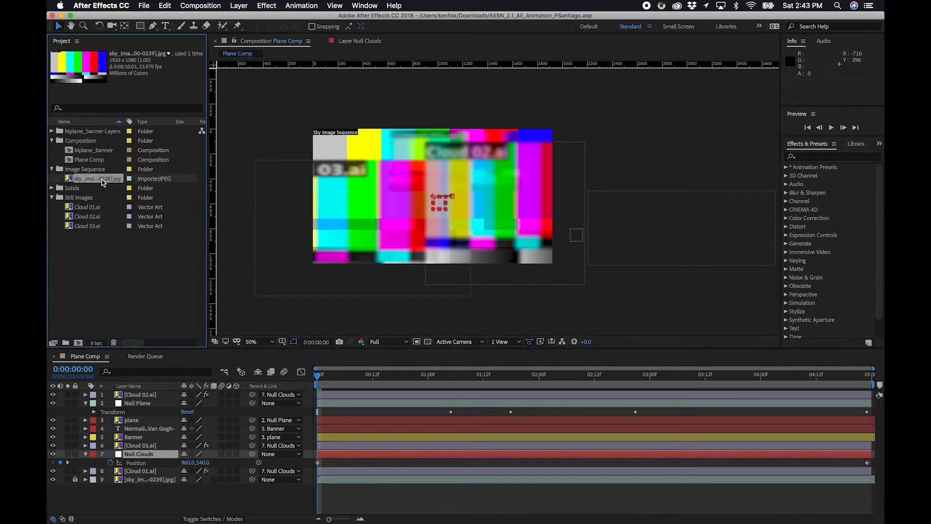
right_click(102, 182)
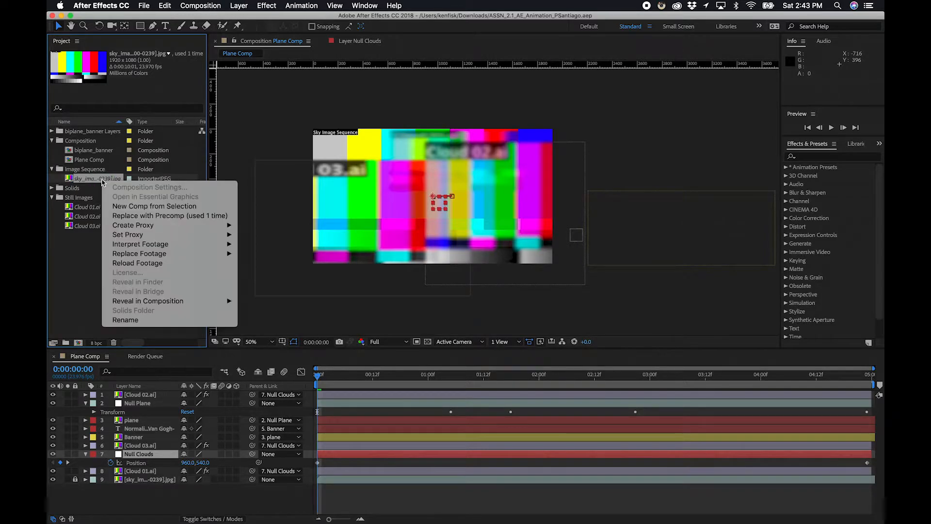
mouse_move(172, 256)
click(257, 253)
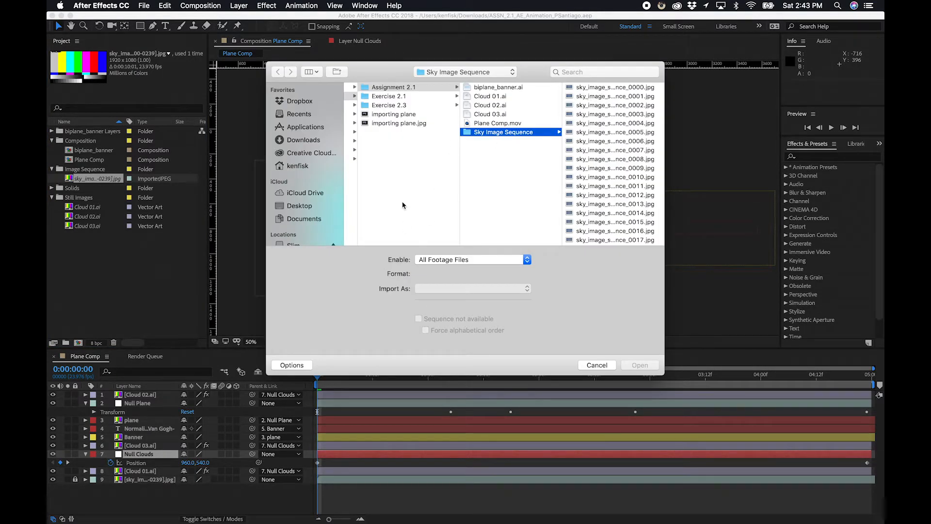
click(593, 87)
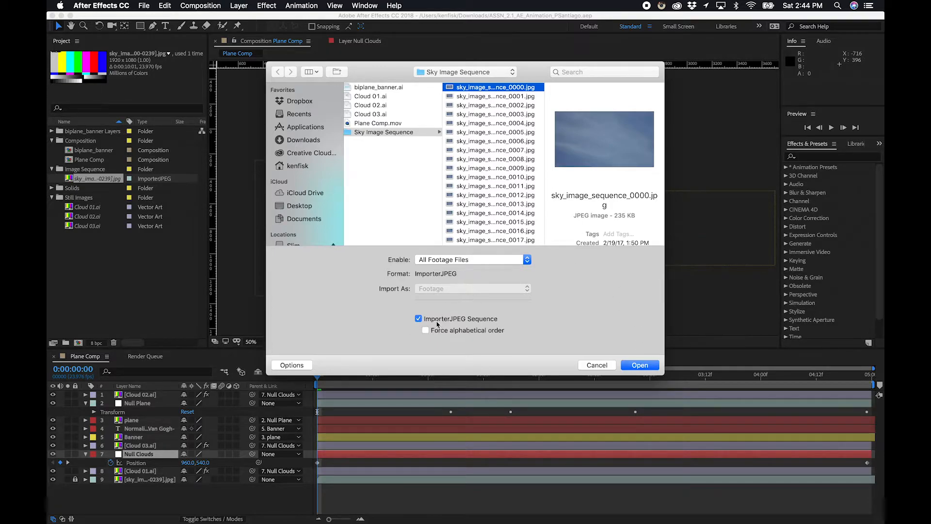
click(642, 366)
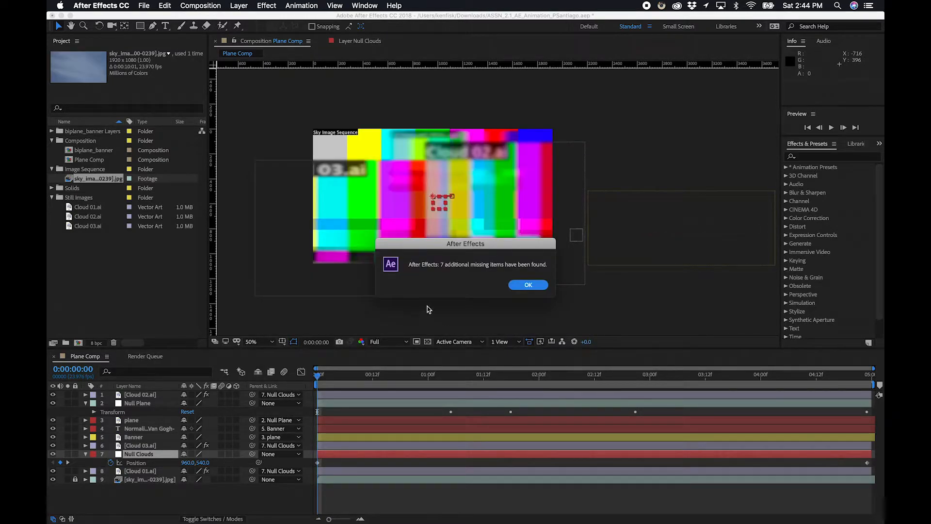
click(522, 287)
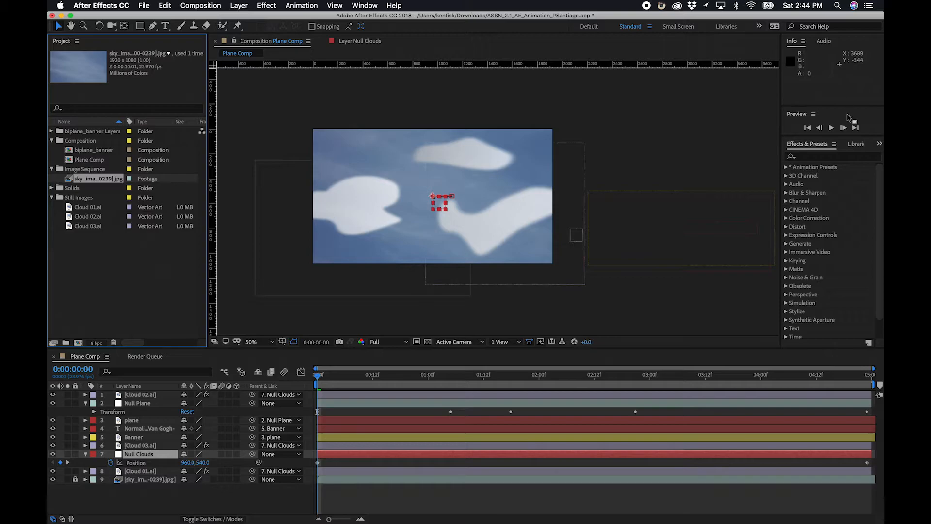
Play a preview of the composition and stop it.
click(831, 128)
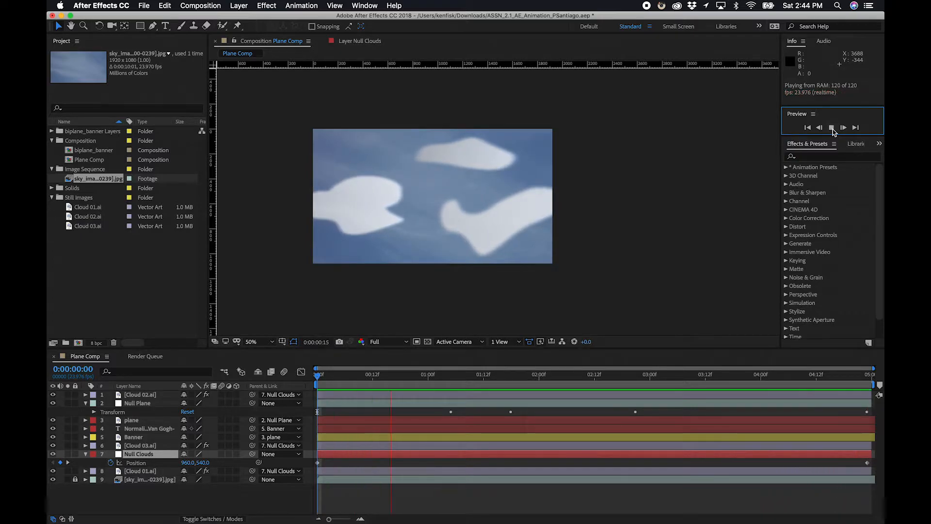
click(831, 128)
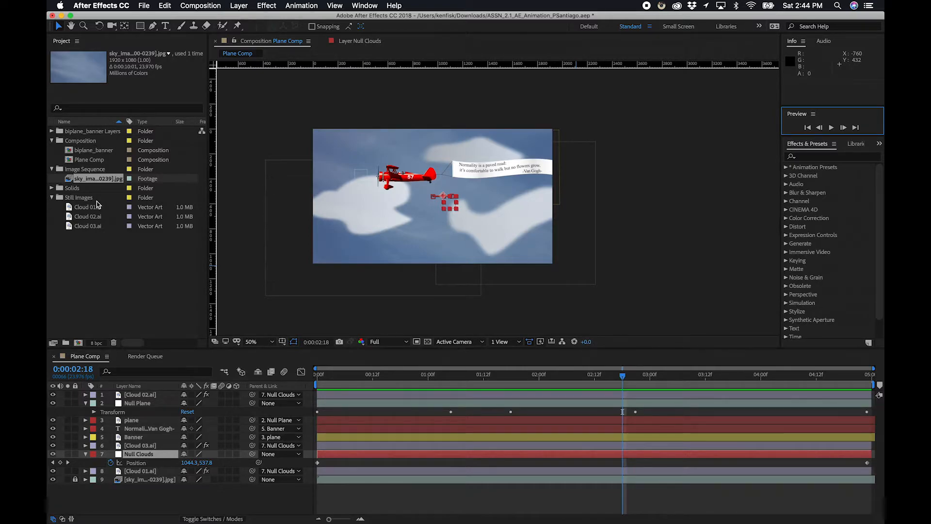
Rename the Plane Comp composition to main comp.
click(88, 361)
click(92, 161)
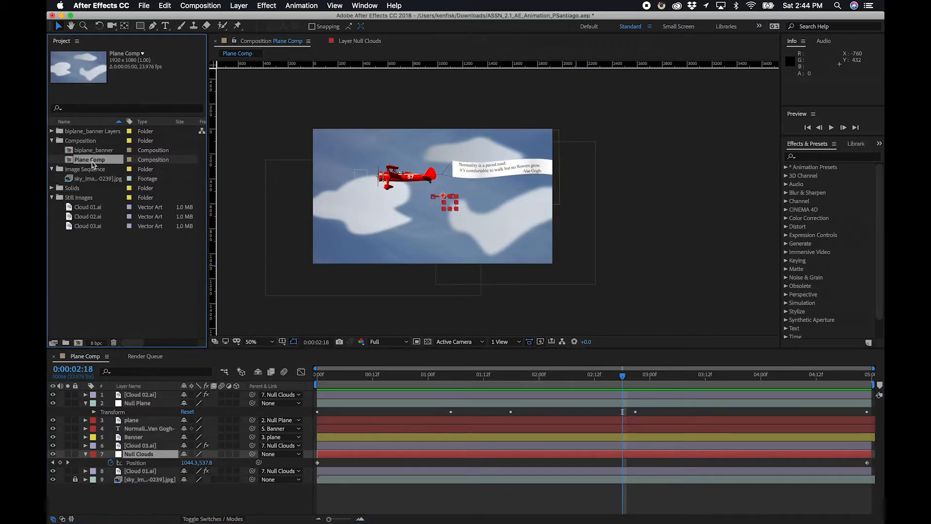
key(Return)
text(mai)
key(Return)
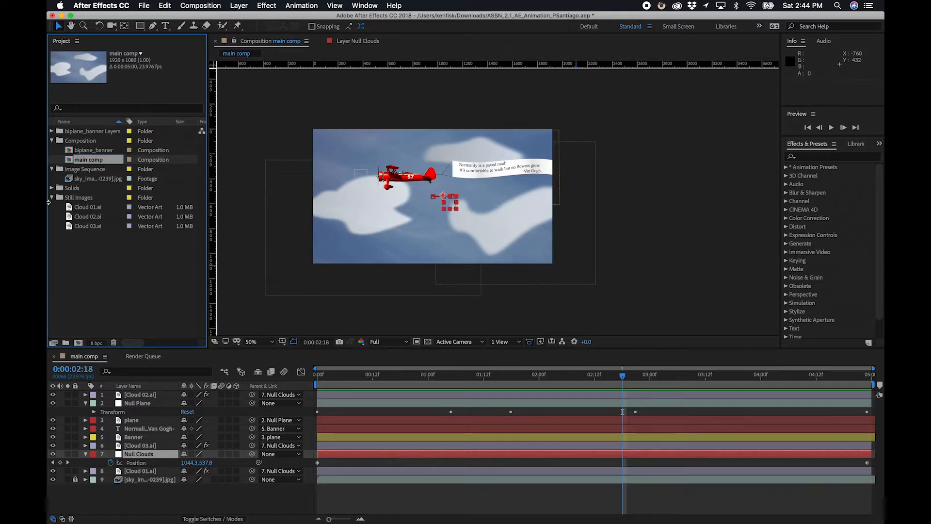
Save the project and switch to Adobe Media Encoder.
click(114, 259)
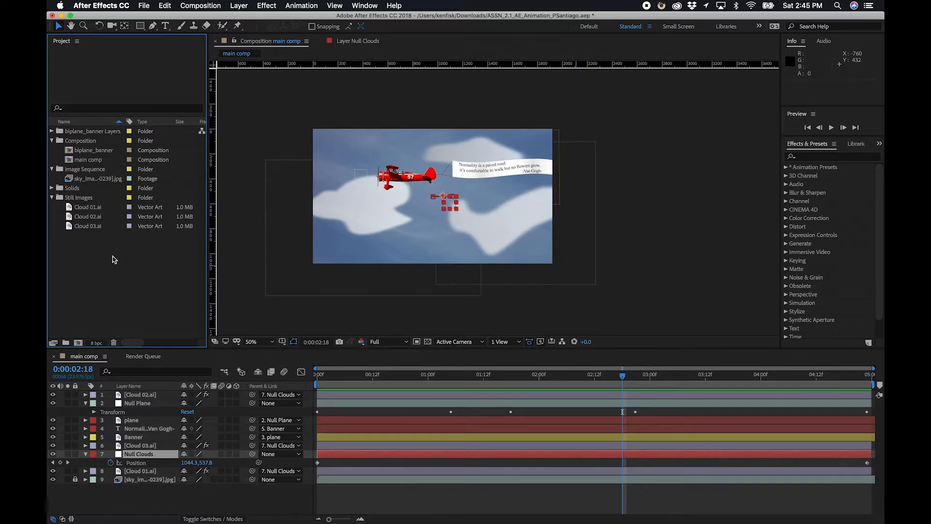
key(super+s)
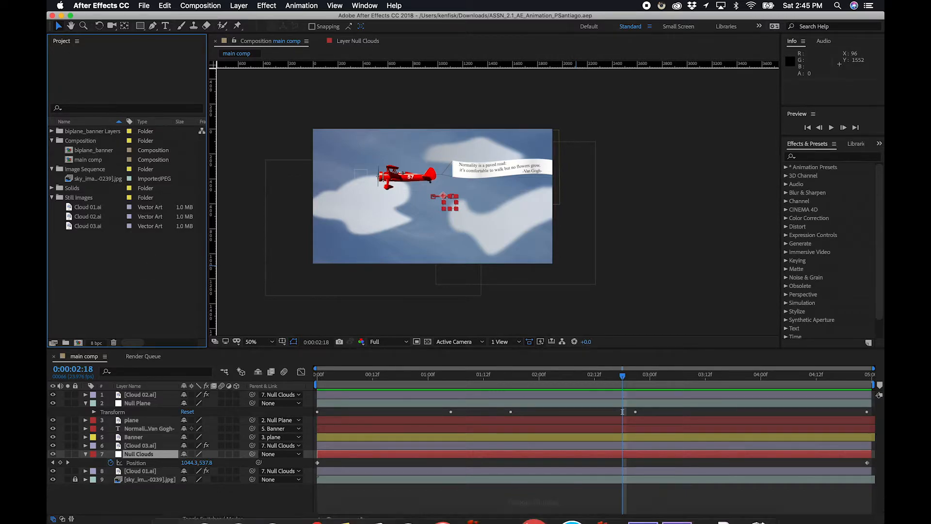
click(637, 492)
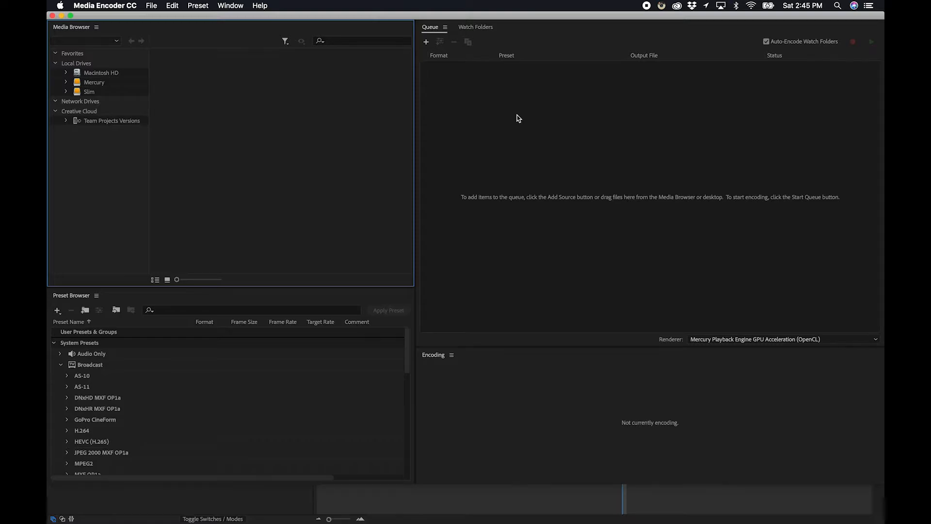
click(156, 6)
mouse_move(180, 5)
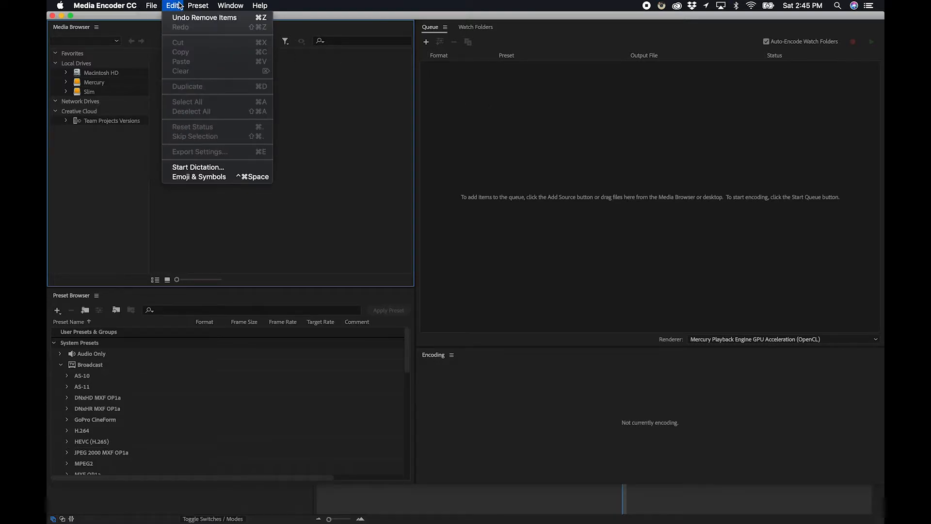
mouse_move(151, 5)
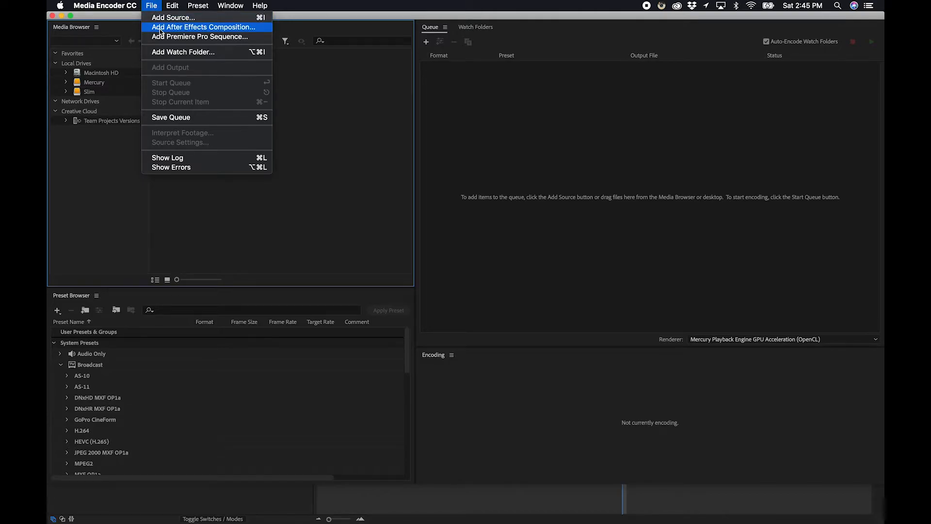
click(160, 29)
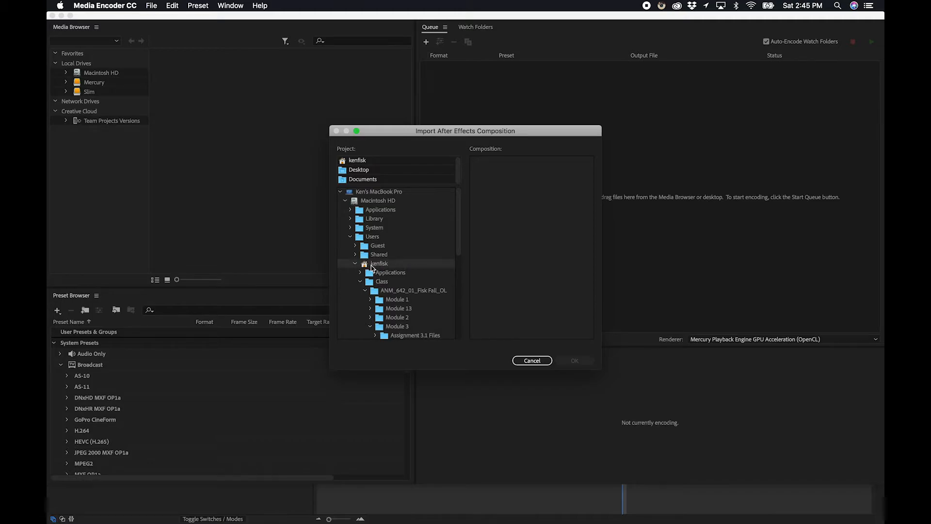
scroll(381, 267, down, 5)
scroll(383, 266, up, 3)
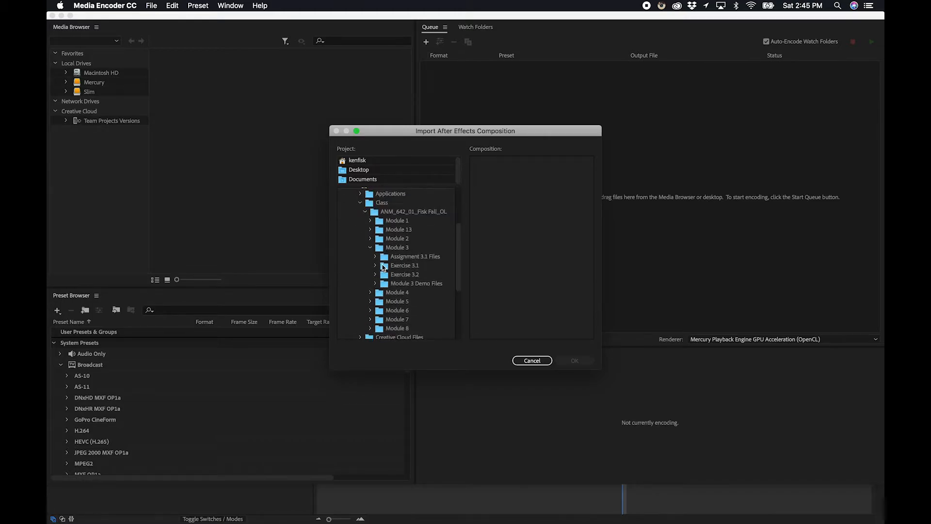
click(396, 248)
click(529, 361)
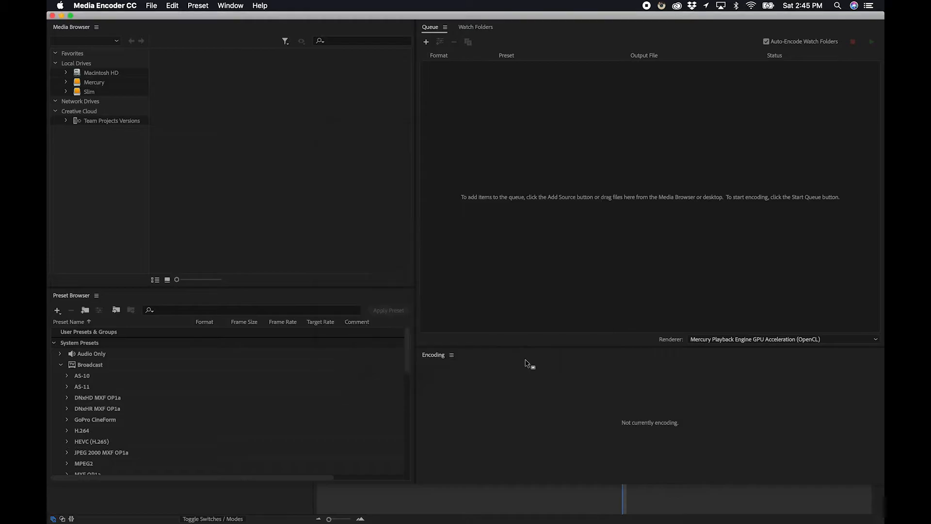
Back in After Effects, save the project under its current name into the course's Module 3 folder.
key(super+Tab)
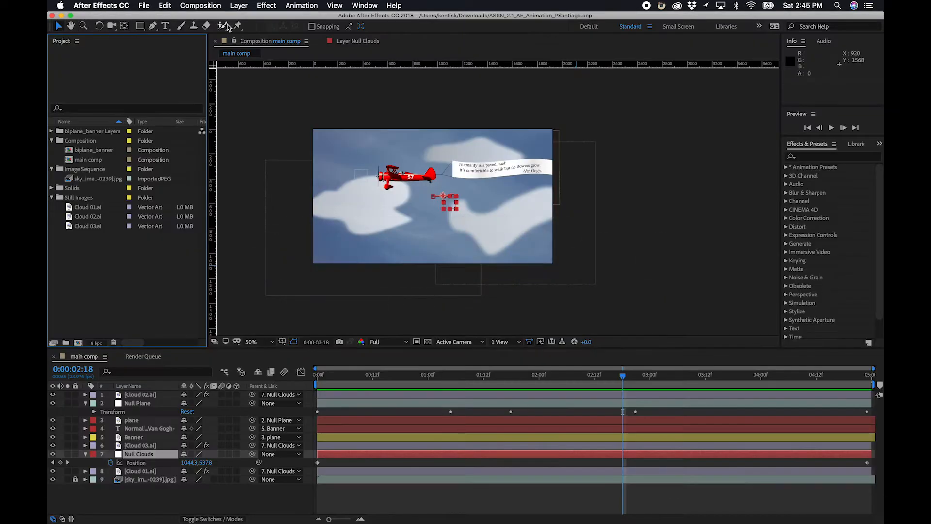
click(144, 5)
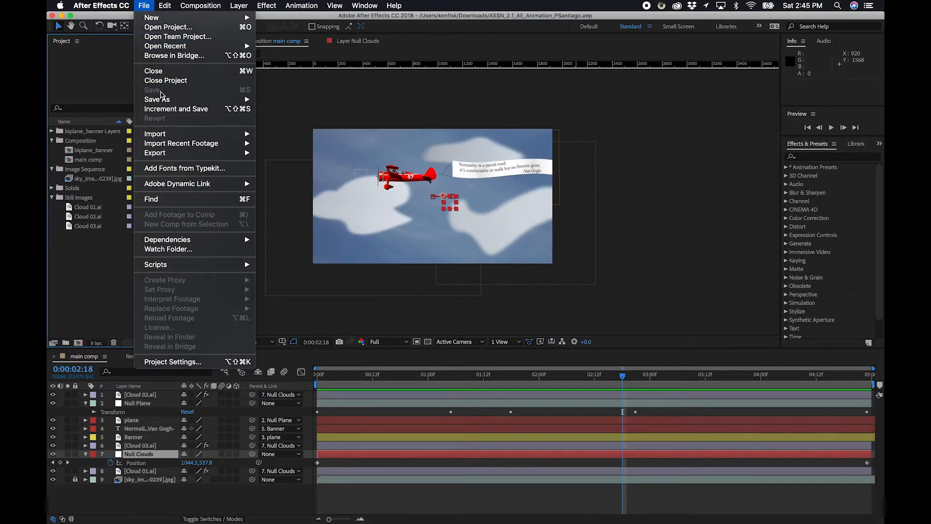
mouse_move(163, 99)
click(278, 99)
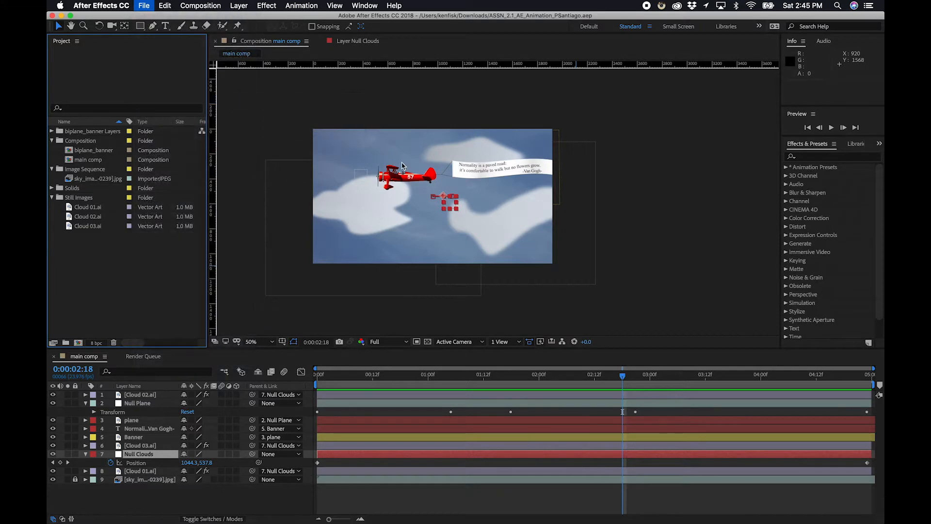
click(290, 225)
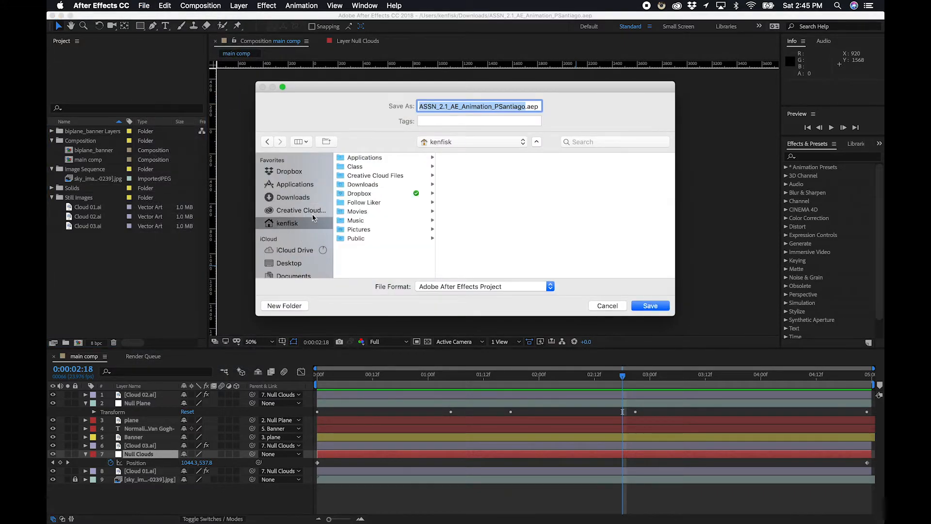
click(369, 167)
click(475, 161)
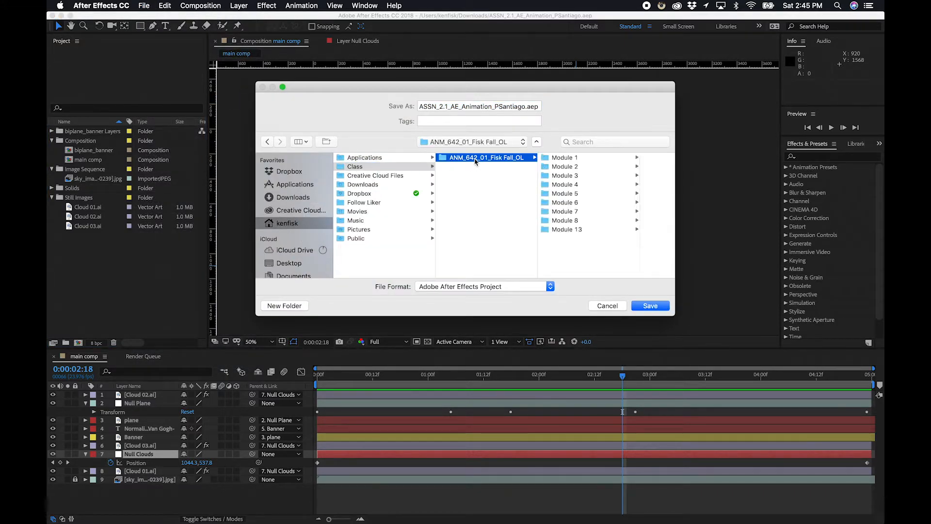
click(575, 176)
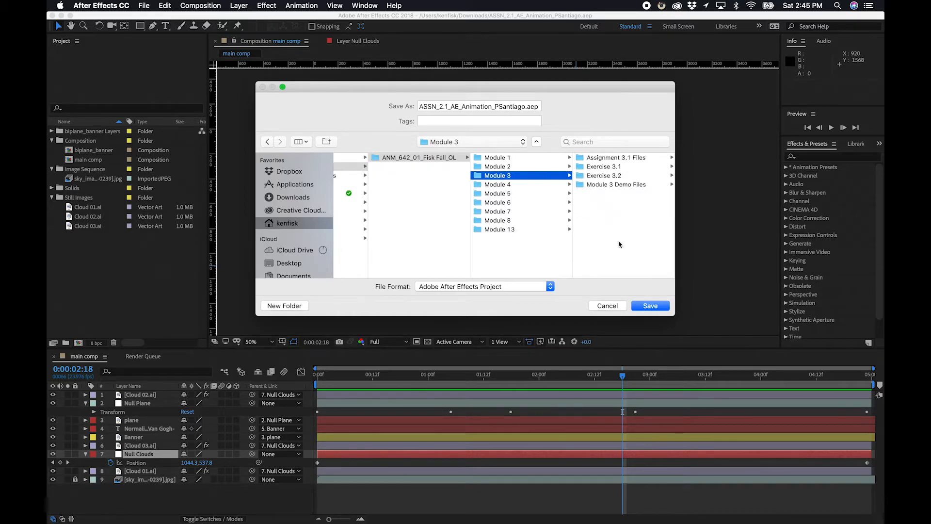
click(651, 306)
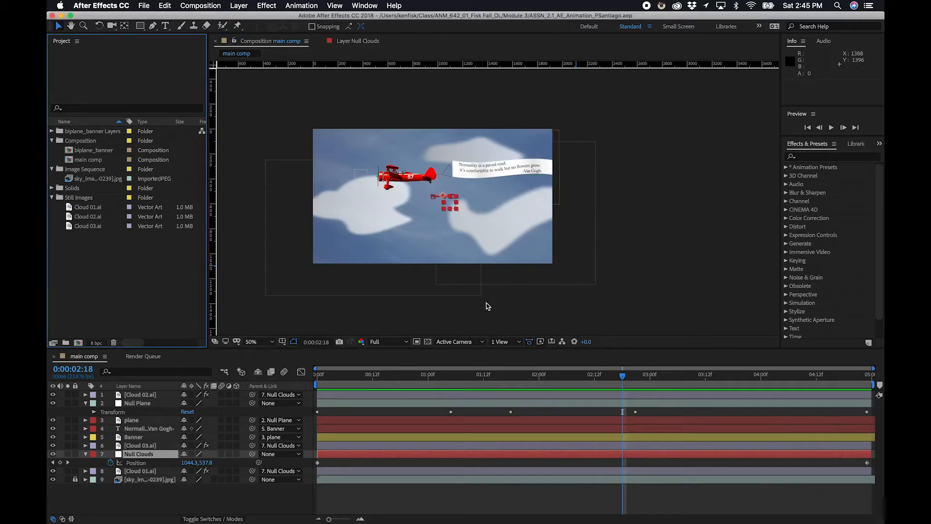
In Media Encoder, add the main comp composition from the saved project file to the render queue.
key(super+Tab)
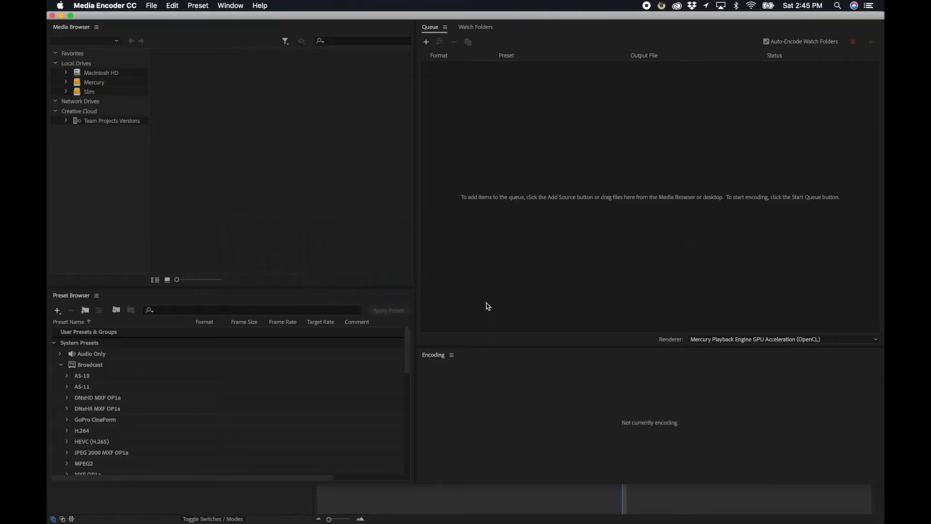
click(148, 6)
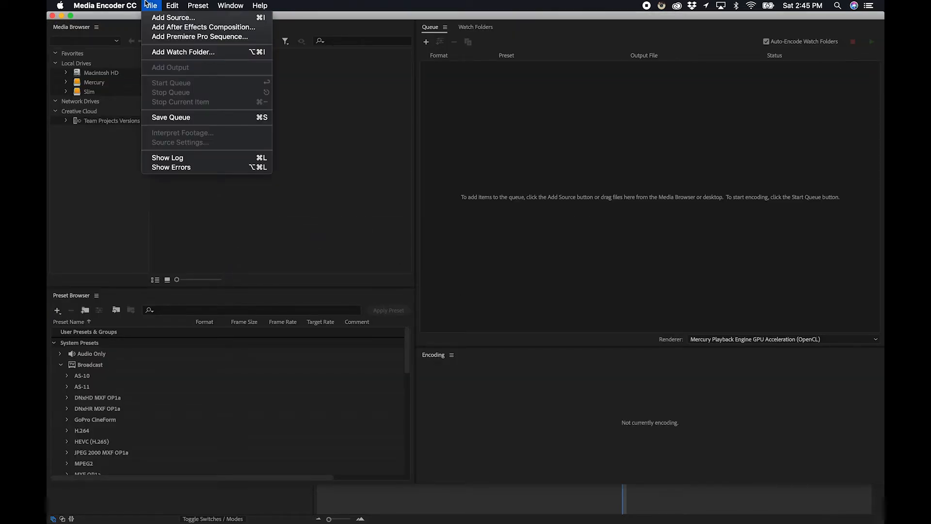
click(208, 27)
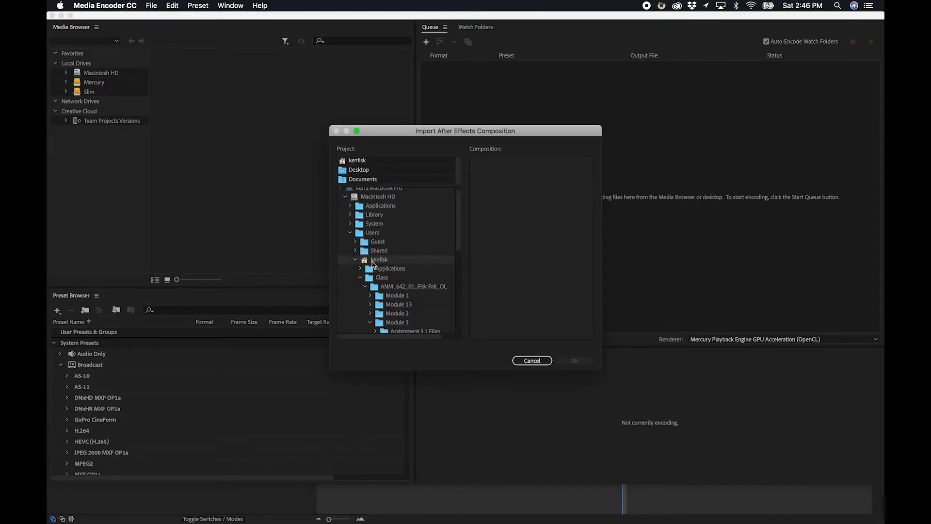
scroll(401, 299, down, 5)
scroll(400, 300, up, 1)
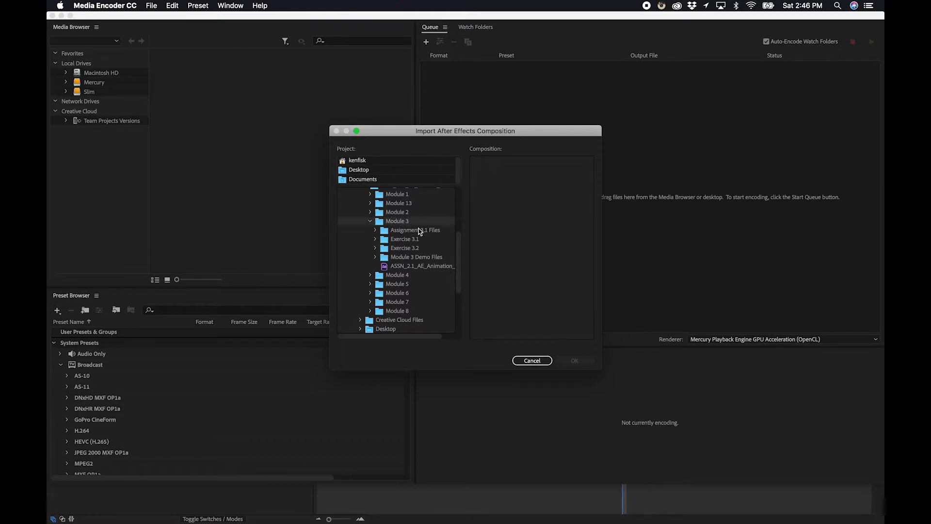
click(409, 265)
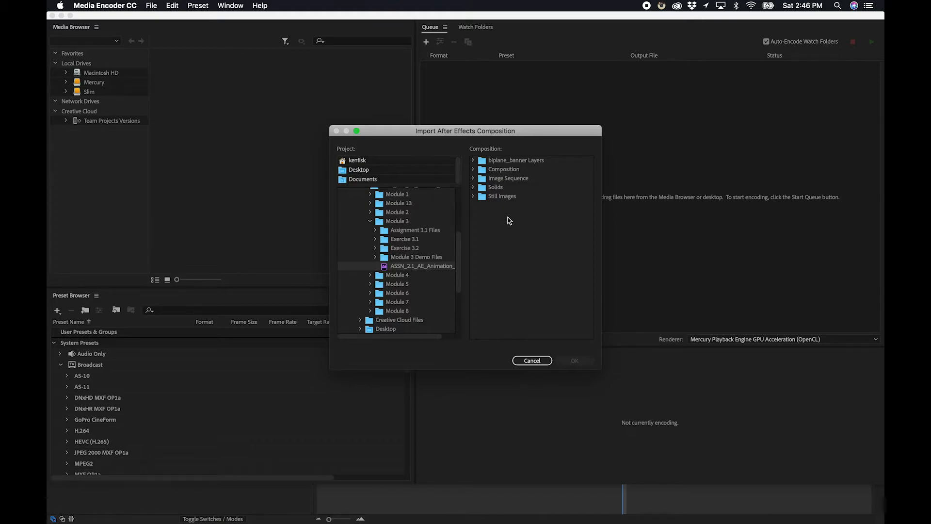
click(472, 169)
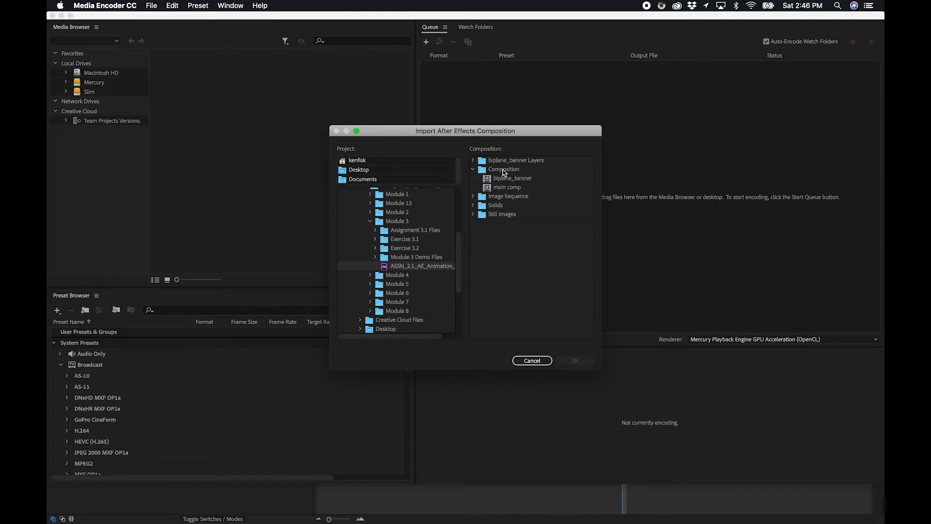
click(516, 189)
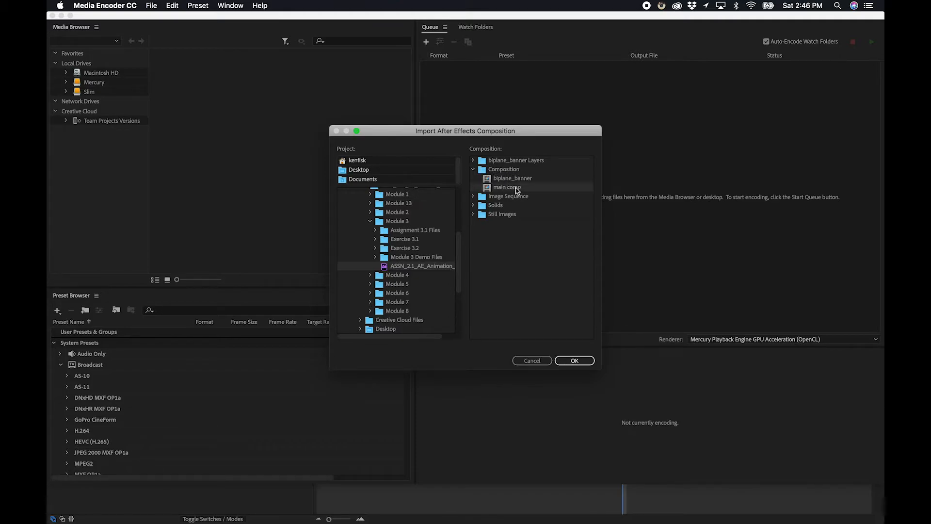
click(577, 363)
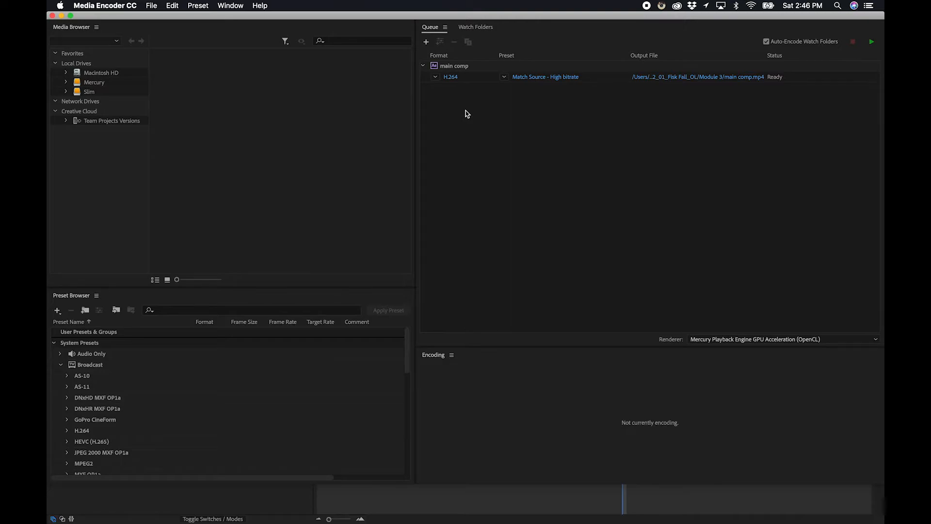
Keep the H.264 output format and set the encoding preset to High Quality 1080p HD.
click(436, 76)
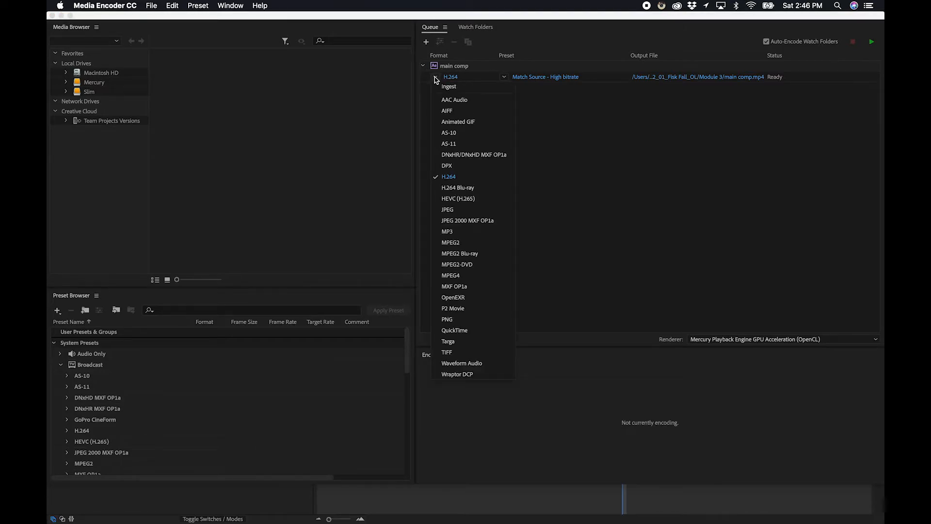
click(458, 178)
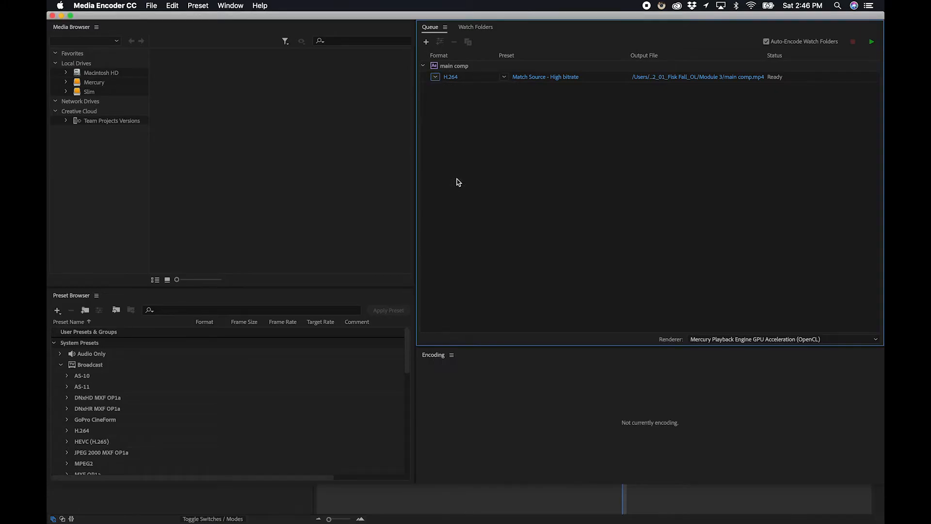
click(505, 78)
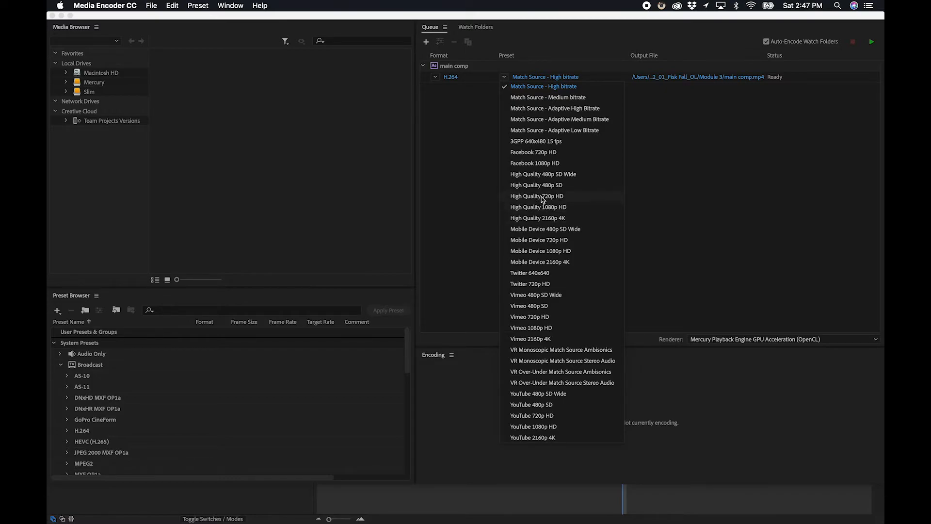
click(541, 207)
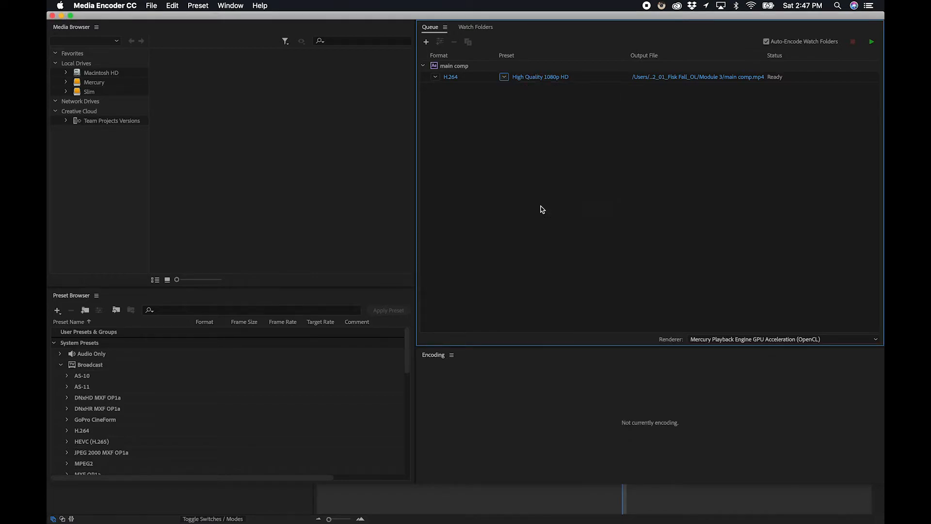
Name the output file biplane and save it into the Module 3 folder.
click(723, 78)
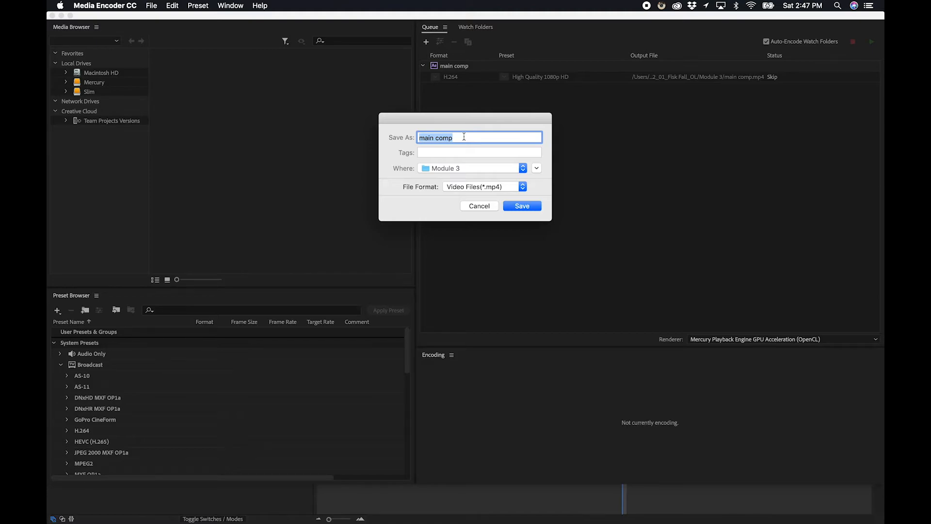
text(biplane)
click(537, 170)
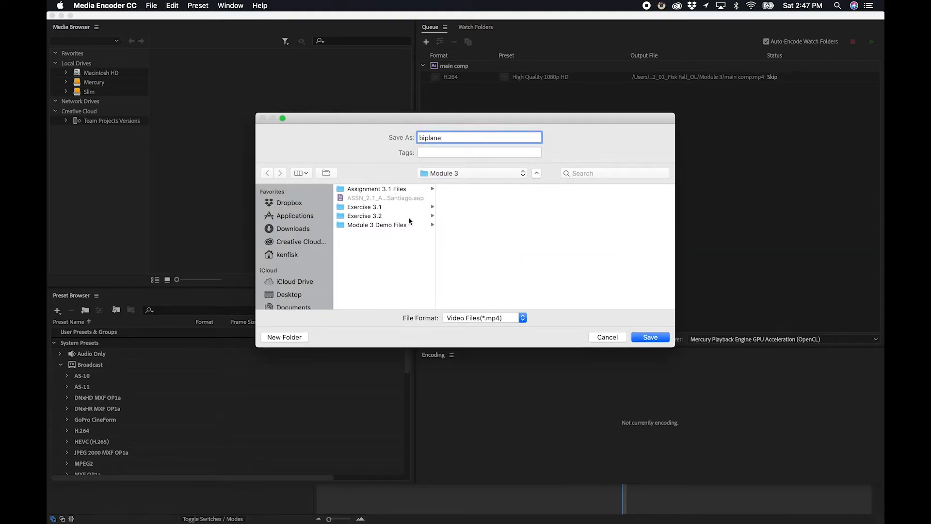
click(646, 338)
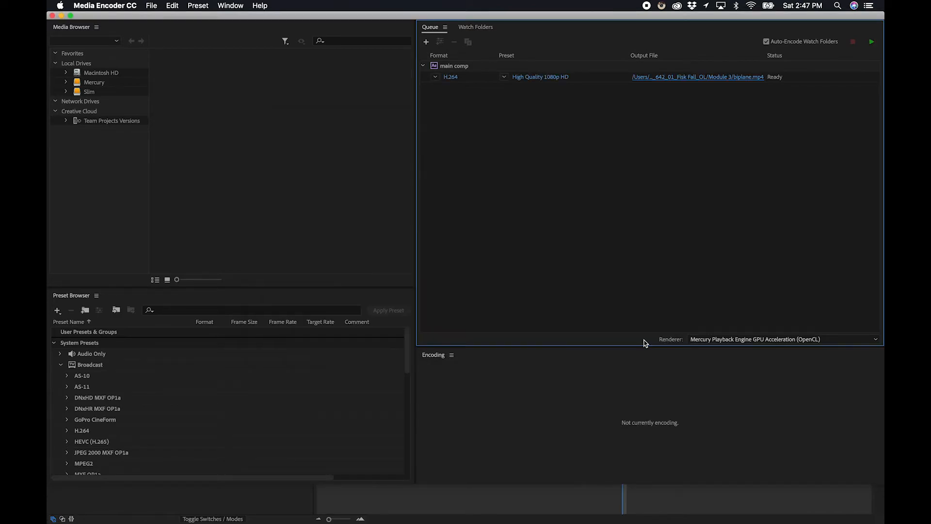
Start rendering the queue and switch over to the Finder.
click(871, 44)
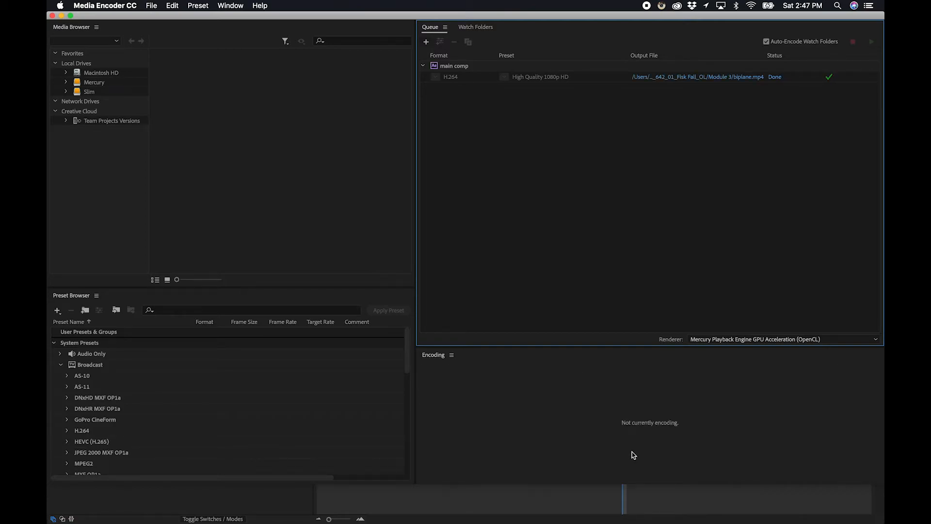
key(super+Tab)
key(super+Tab)
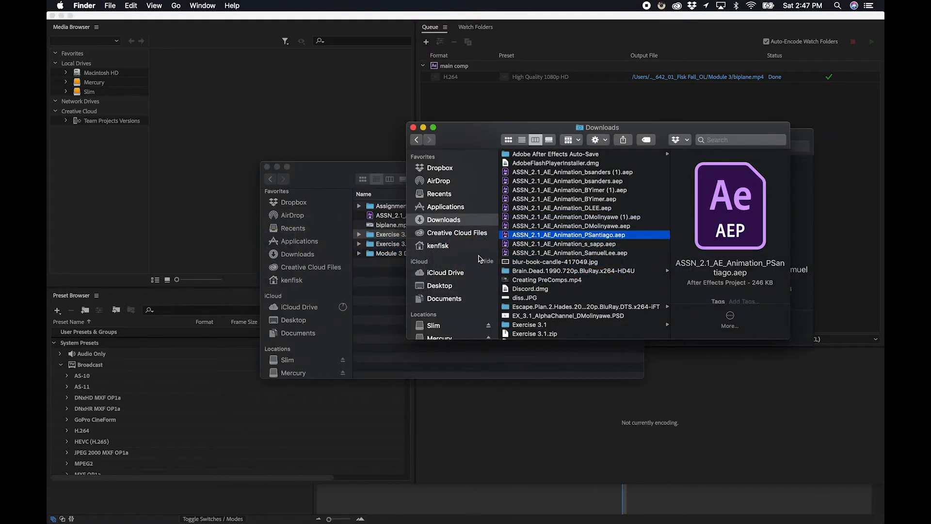
Open the rendered biplane.mp4 from the Module 3 folder, play it through, and close the player.
click(378, 290)
click(381, 227)
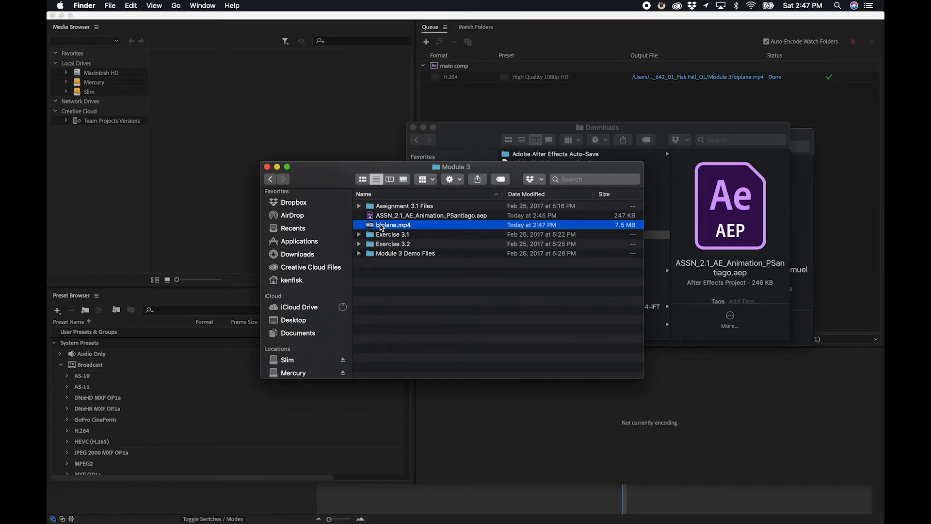
double_click(399, 227)
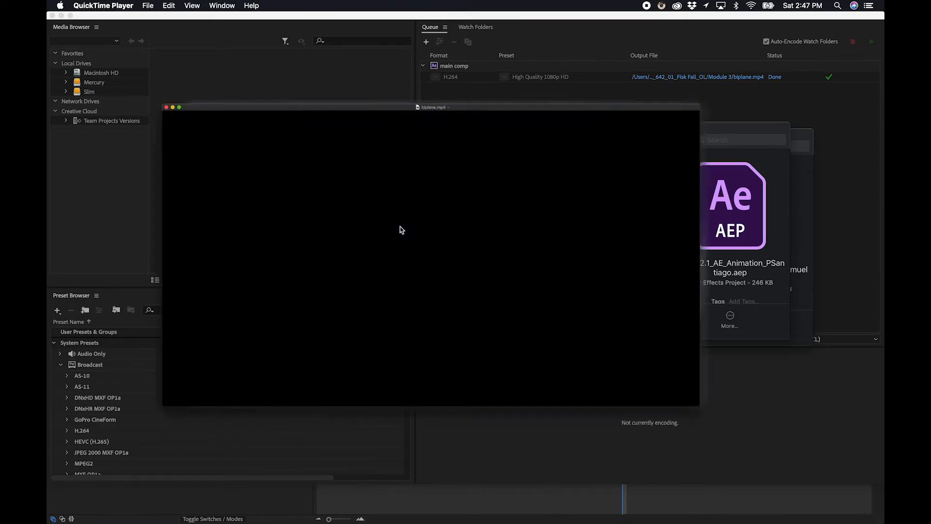
key(space)
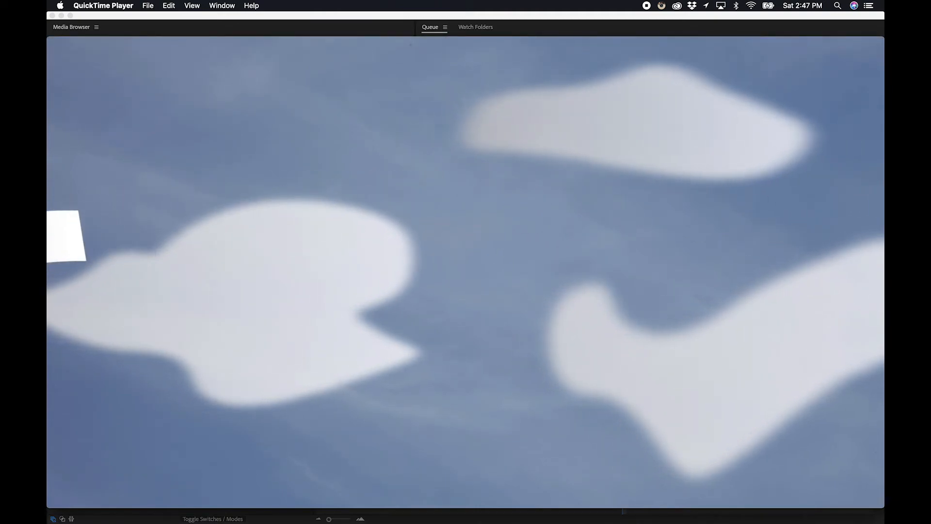
mouse_move(585, 44)
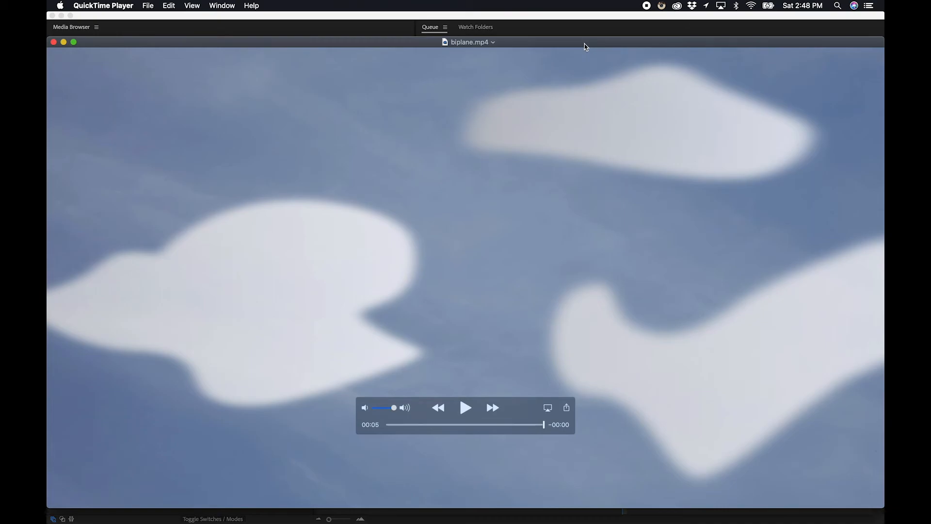
click(63, 42)
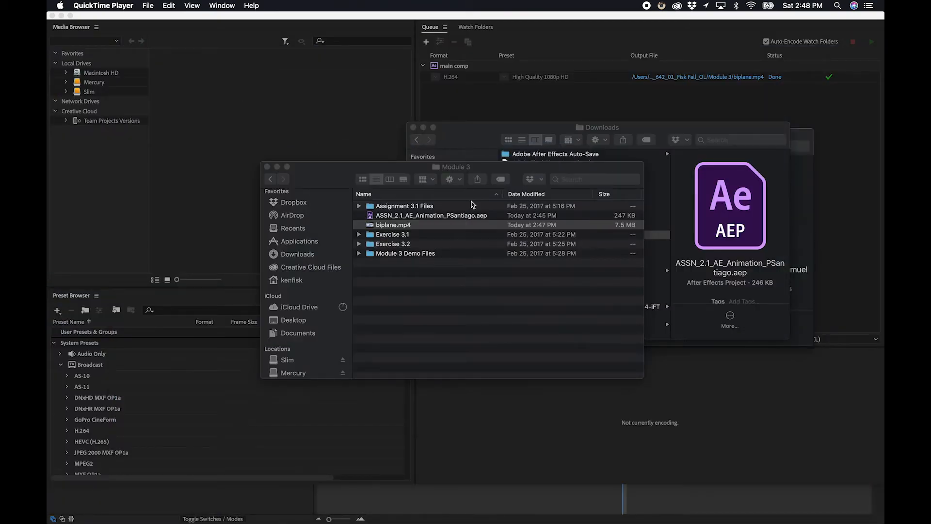